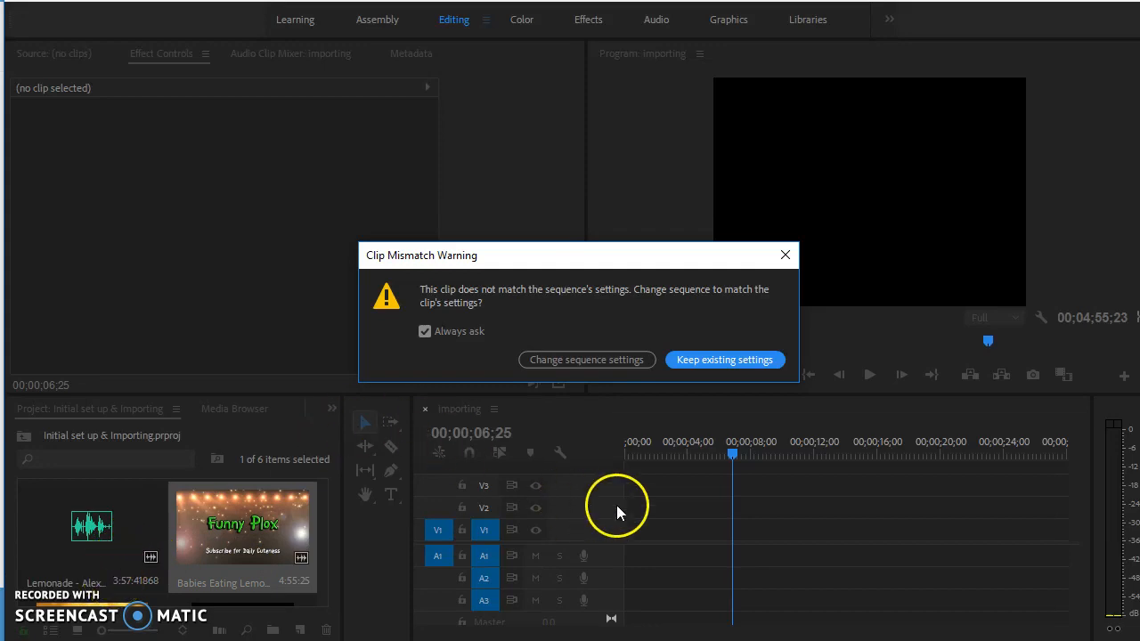
Keep the existing sequence settings for the added babies clip and cut it with the Razor tool at 00;00;02;18.
left_click(724, 361)
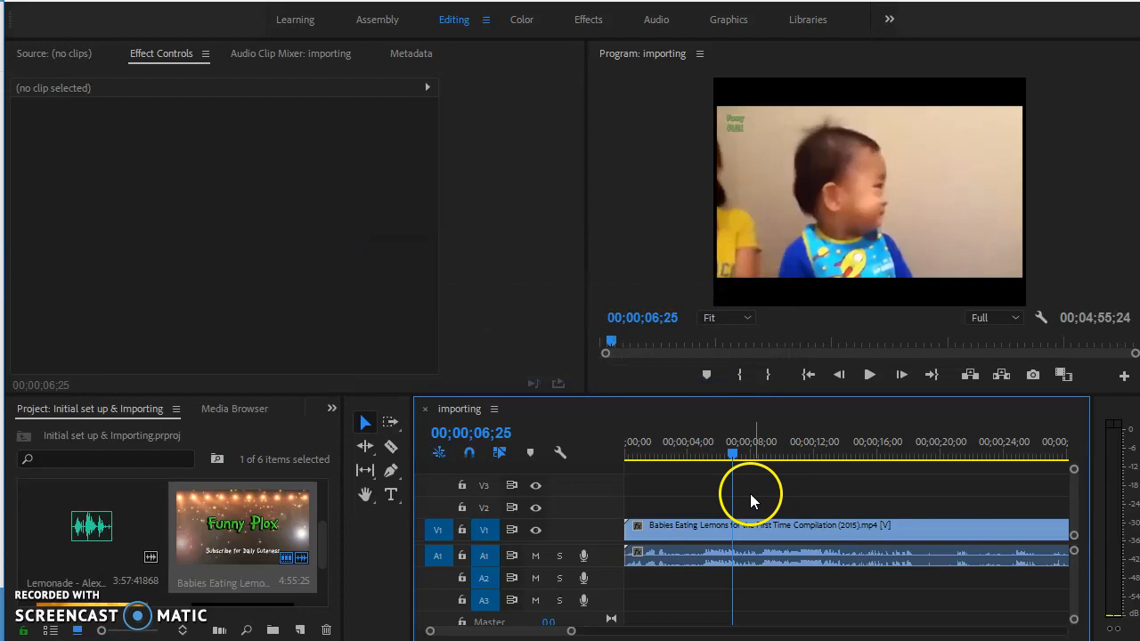
left_click_drag(732, 455, 667, 450)
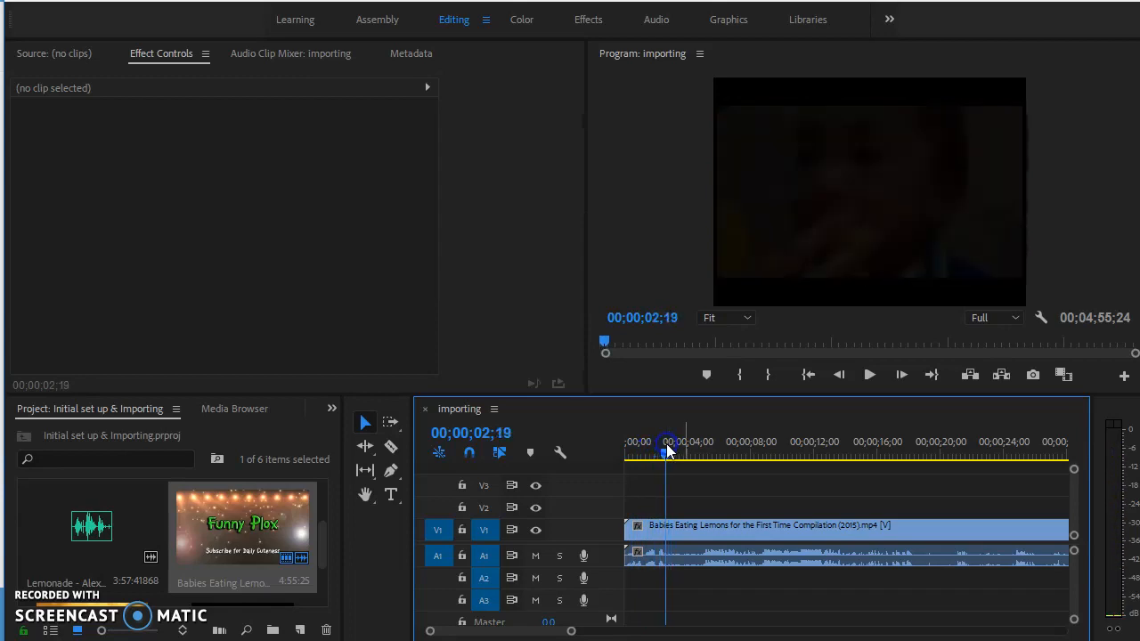
left_click(839, 374)
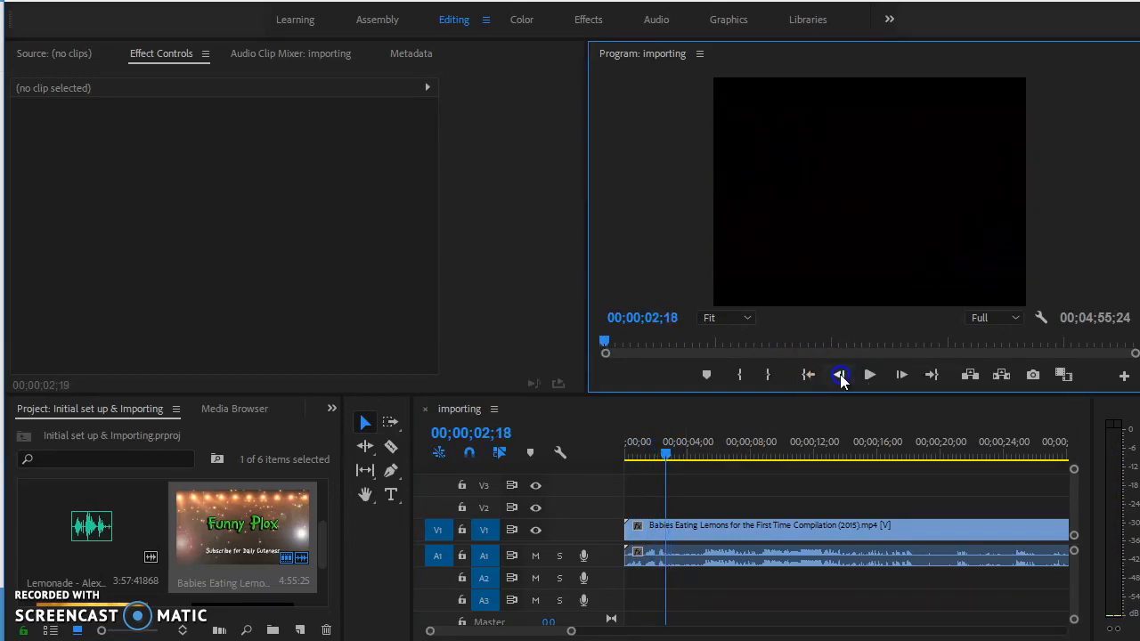
left_click(909, 379)
left_click(909, 379)
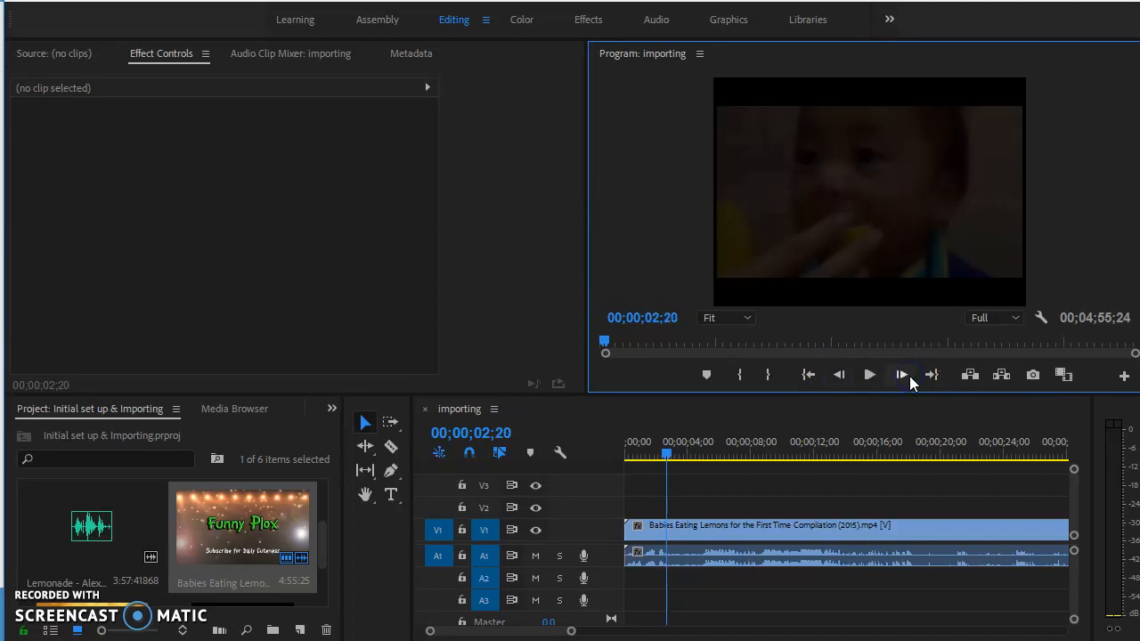
left_click(841, 376)
left_click(839, 377)
left_click(383, 437)
left_click(390, 445)
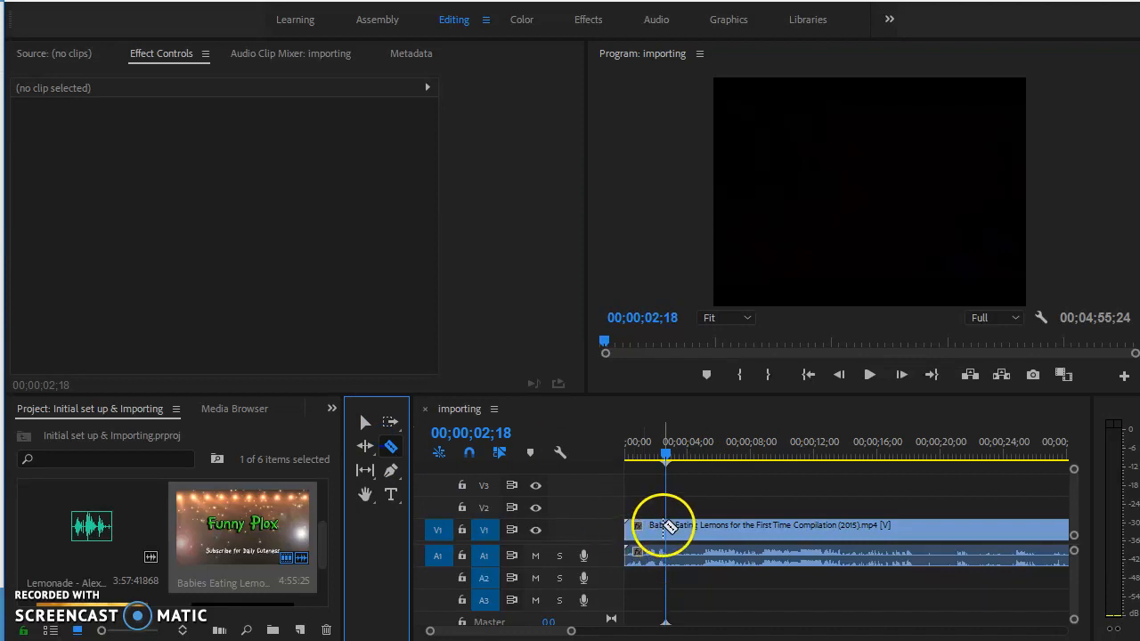
left_click(668, 527)
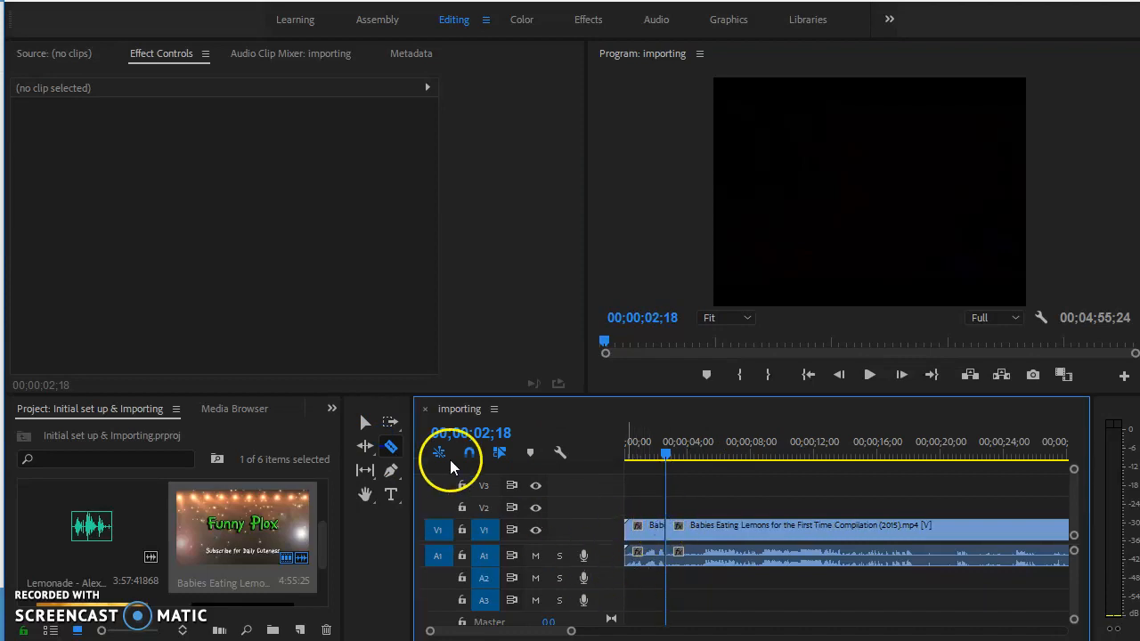
Delete the opening segment before the cut from the timeline.
left_click(365, 421)
left_click(640, 531)
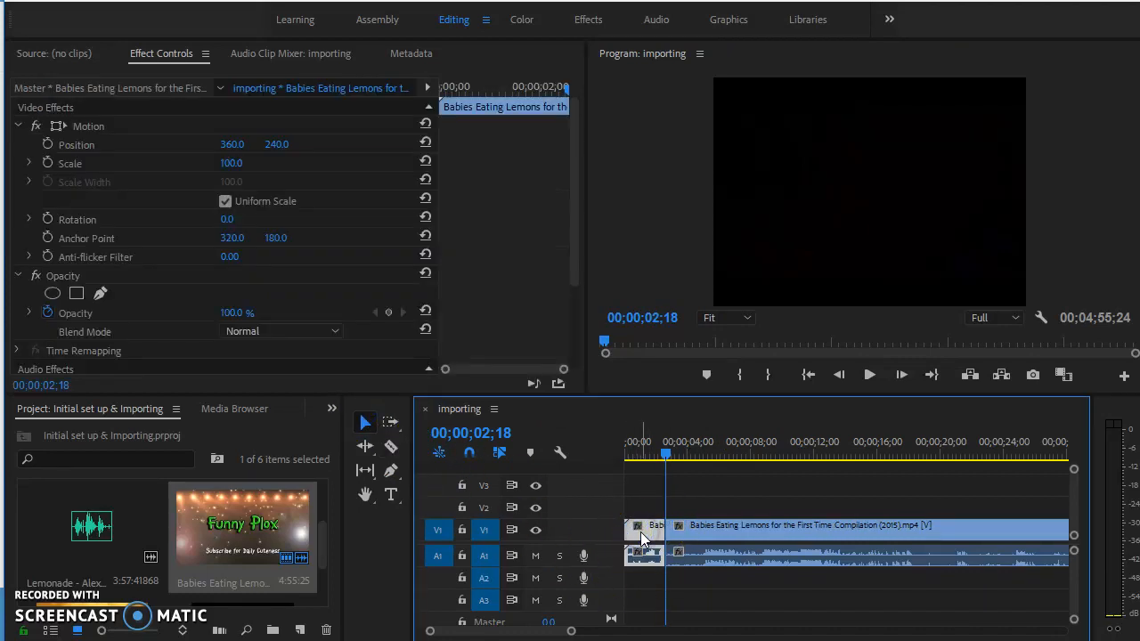
key("Delete")
Cut the remaining clip at 00;00;16;24 and again at about 00;00;19 to isolate a short segment.
left_click_drag(669, 455, 889, 455)
left_click(391, 446)
left_click(893, 528)
left_click(923, 535)
Move the short segment's video to V2 and its audio to A2, starting at about 00;00;22.
left_click(365, 422)
left_click(906, 540)
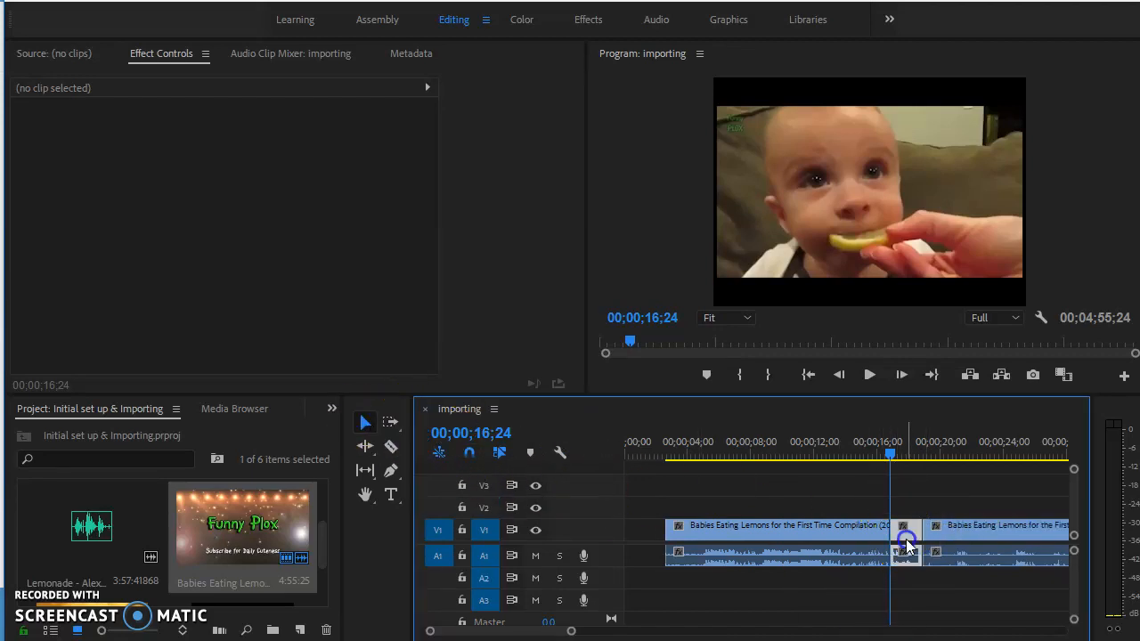
left_click_drag(906, 544, 910, 507)
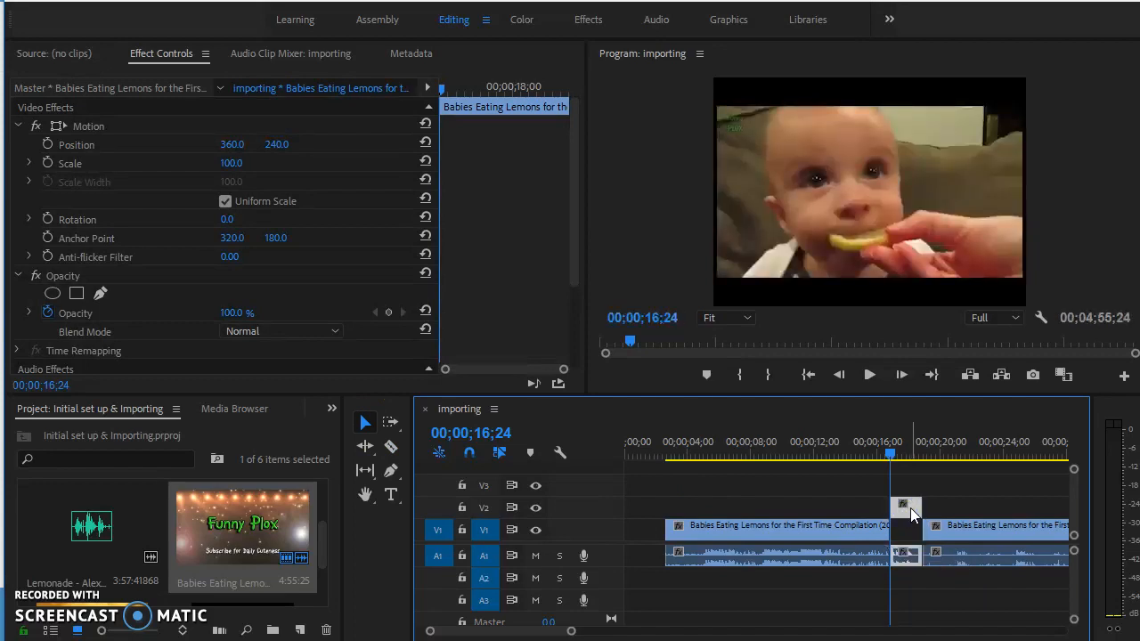
left_click_drag(905, 559, 906, 578)
left_click_drag(912, 509, 997, 509)
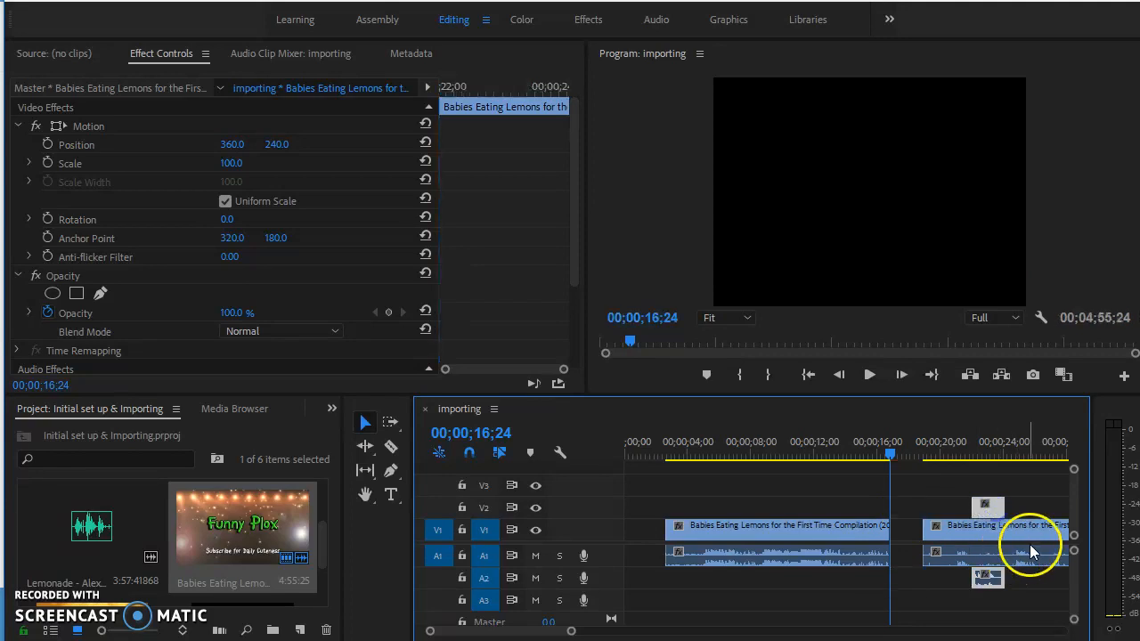
Delete all the remaining video and audio segments from the timeline.
left_click(986, 530)
key("Delete")
key("Delete")
left_click(772, 531)
key("Delete")
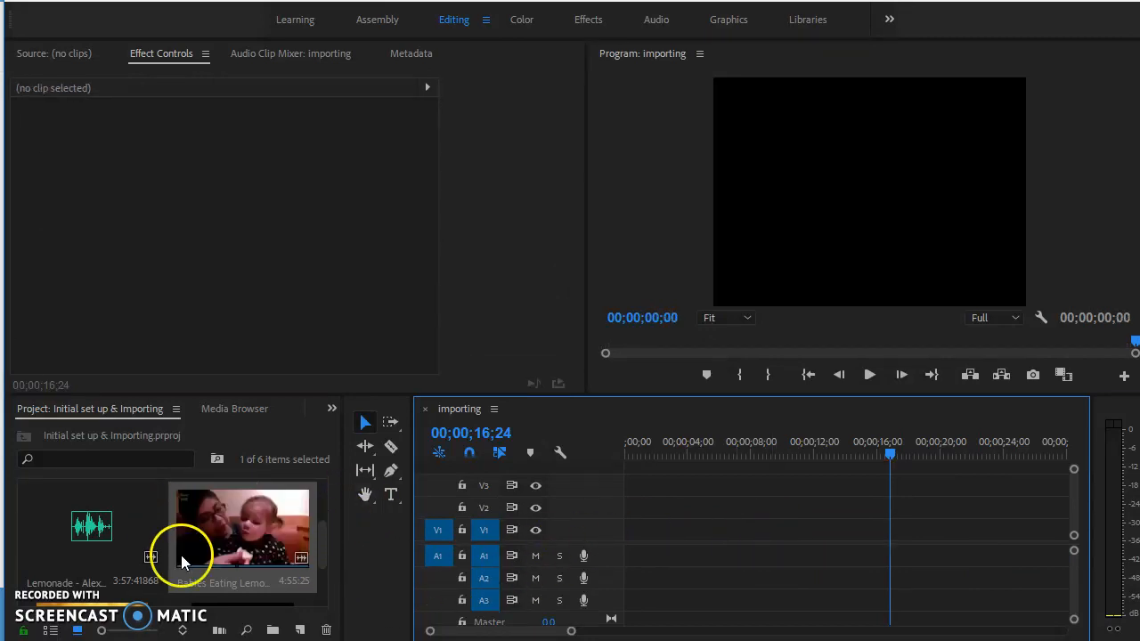
Open the Babies Eating Lemons clip in the Source monitor and mark its In point at 00:03:14:13.
left_click(231, 529)
double_click(231, 530)
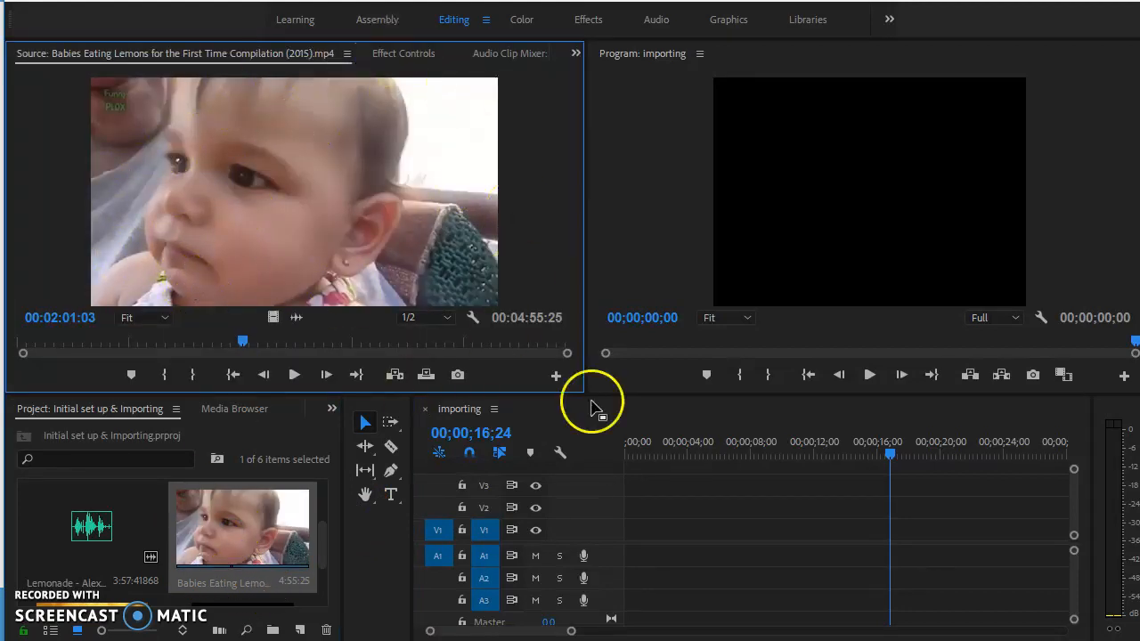
left_click_drag(245, 341, 379, 339)
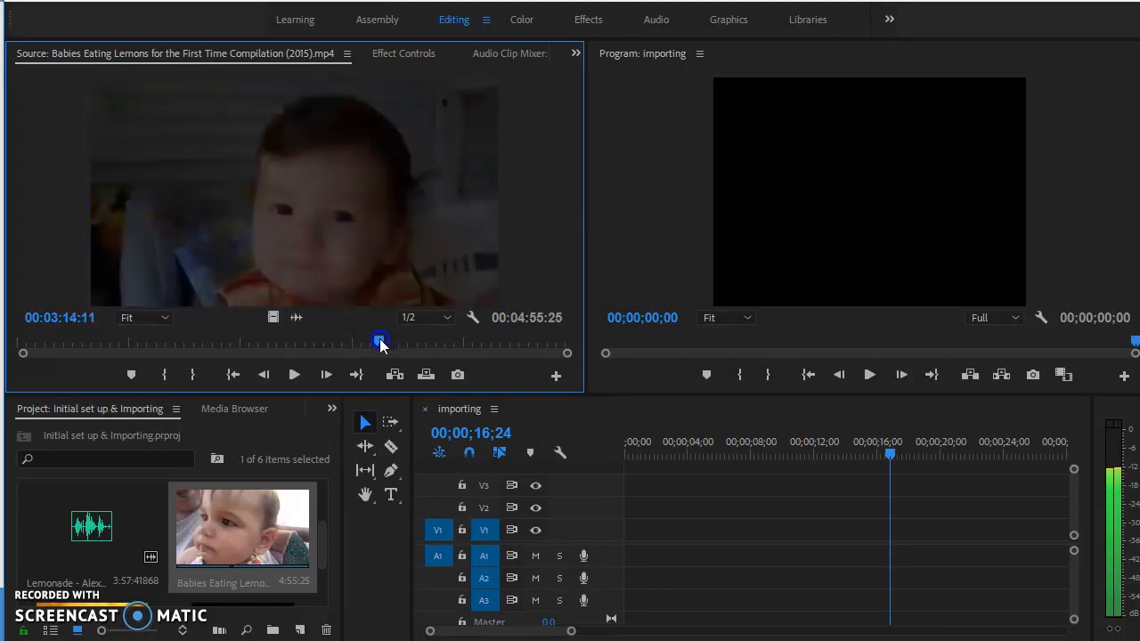
left_click(326, 374)
left_click(326, 374)
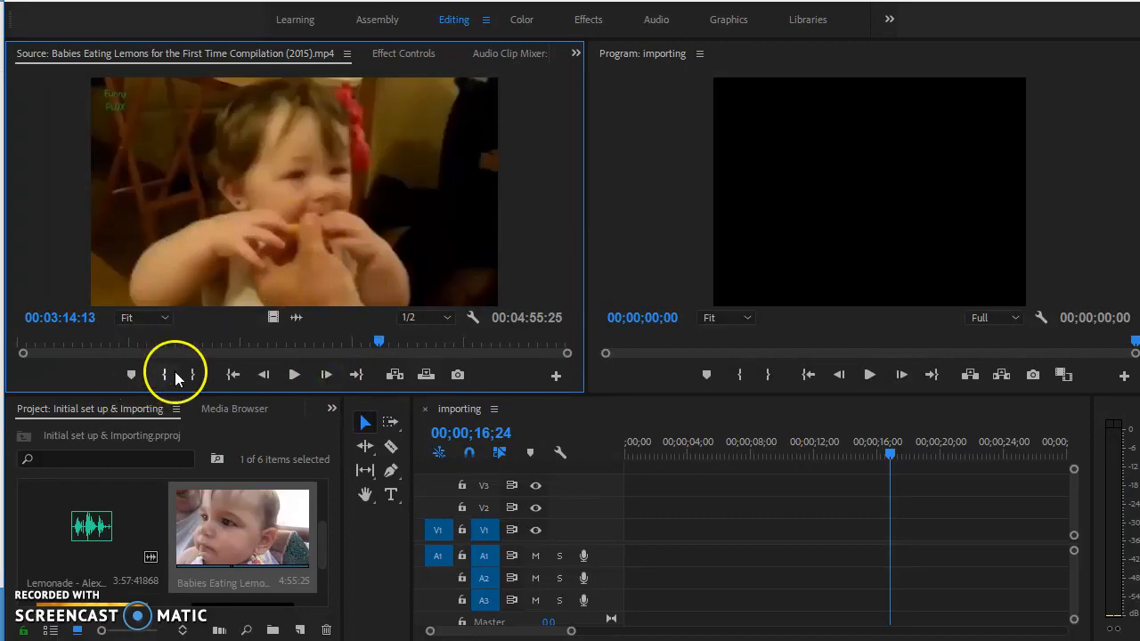
left_click(165, 374)
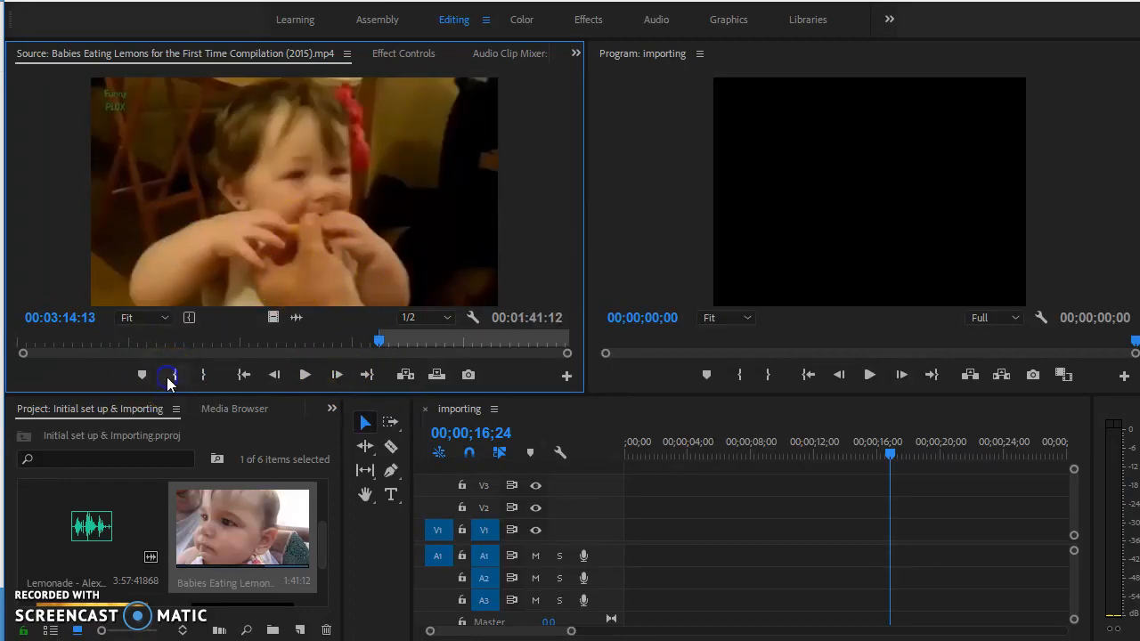
Mark the source clip's Out point at 00:03:38:14, just before the scene changes.
left_click_drag(375, 348, 423, 345)
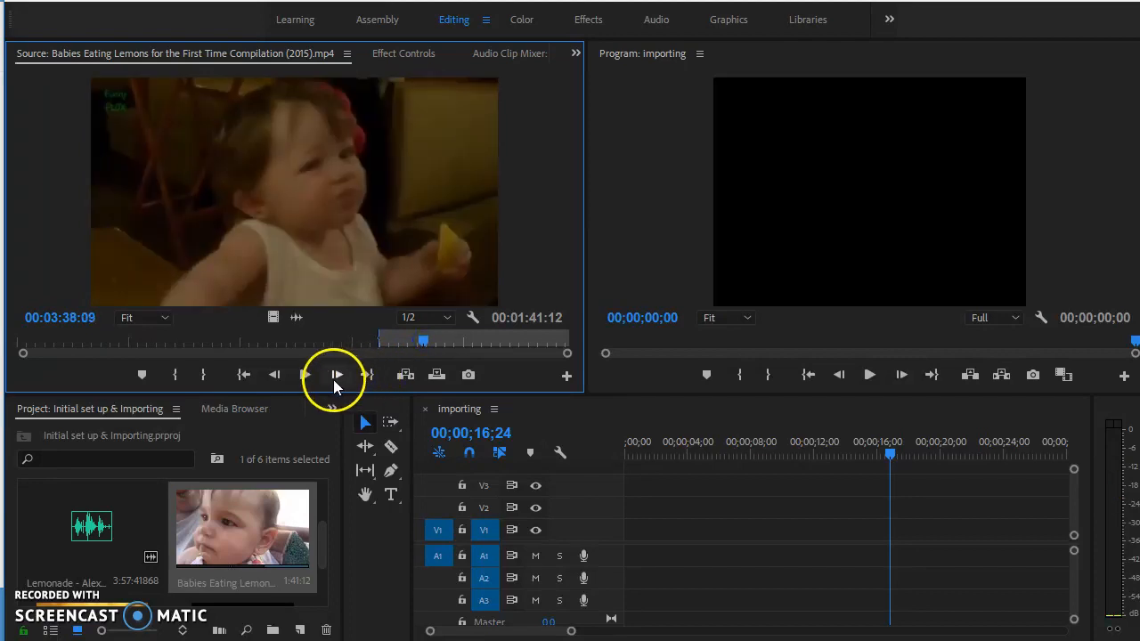
left_click(336, 374)
left_click(336, 374)
left_click(337, 374)
left_click(337, 374)
left_click(337, 374)
left_click(336, 374)
left_click(275, 374)
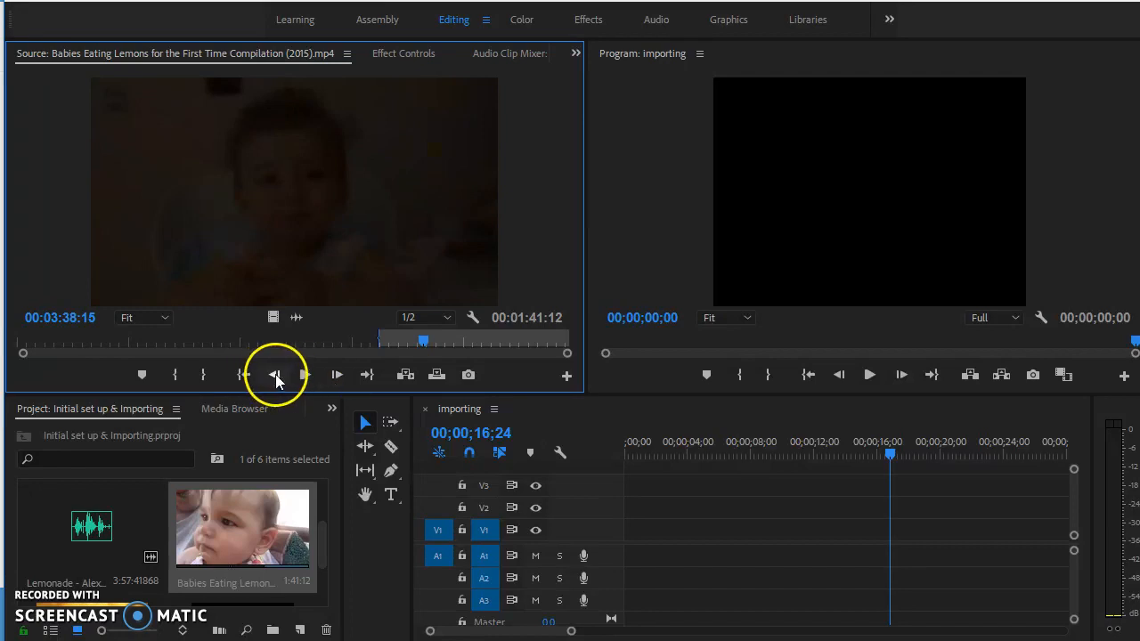
left_click(198, 377)
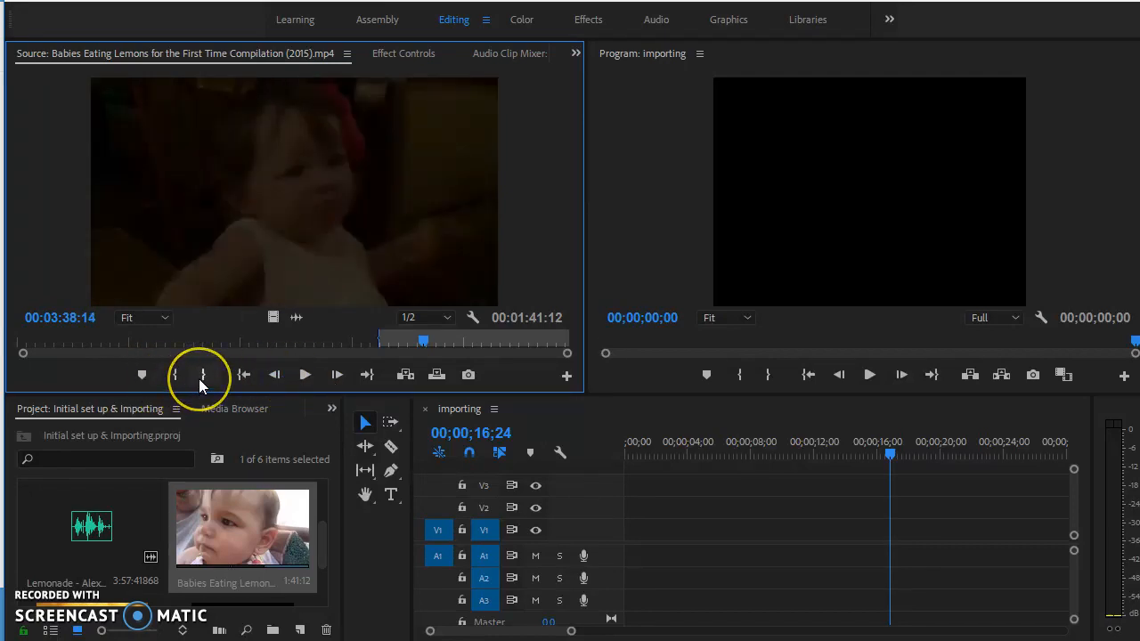
left_click(202, 377)
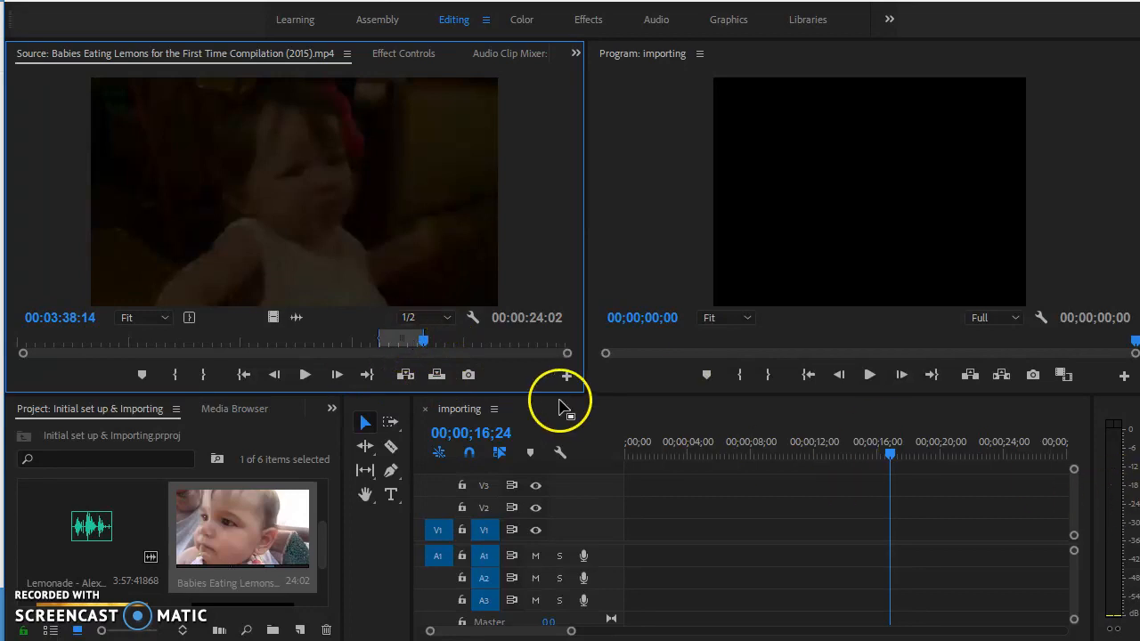
Try inserting the marked excerpt with its audio into the sequence at 00;00;16;24, and undo the insertion.
left_click(408, 375)
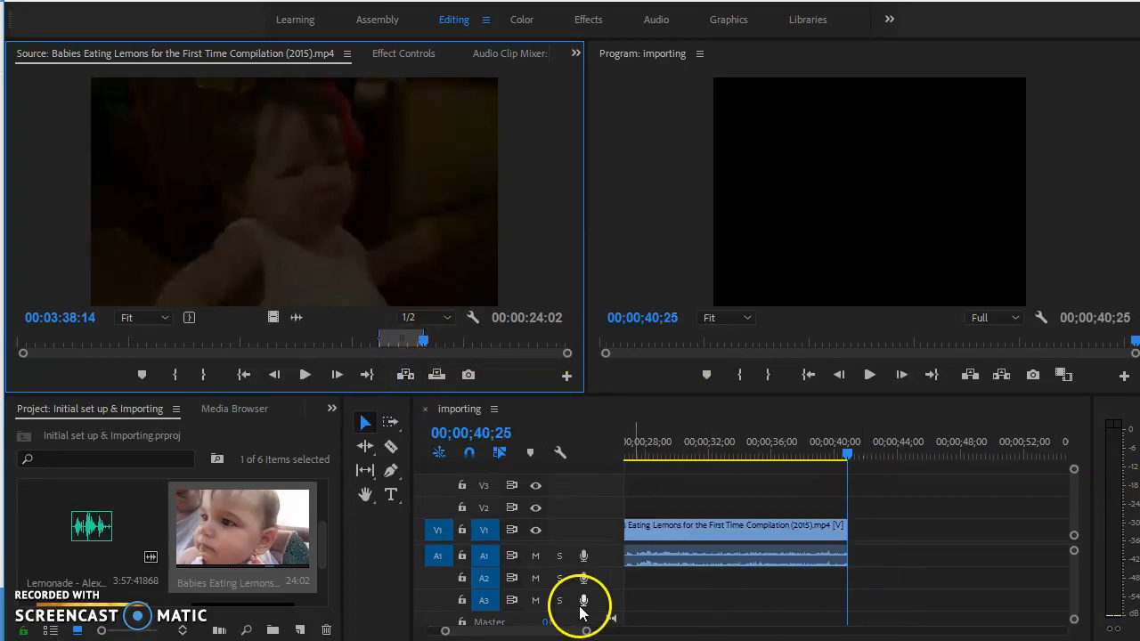
mouse_move(572, 628)
left_mouse_down()
mouse_move(539, 627)
mouse_move(559, 633)
left_mouse_up()
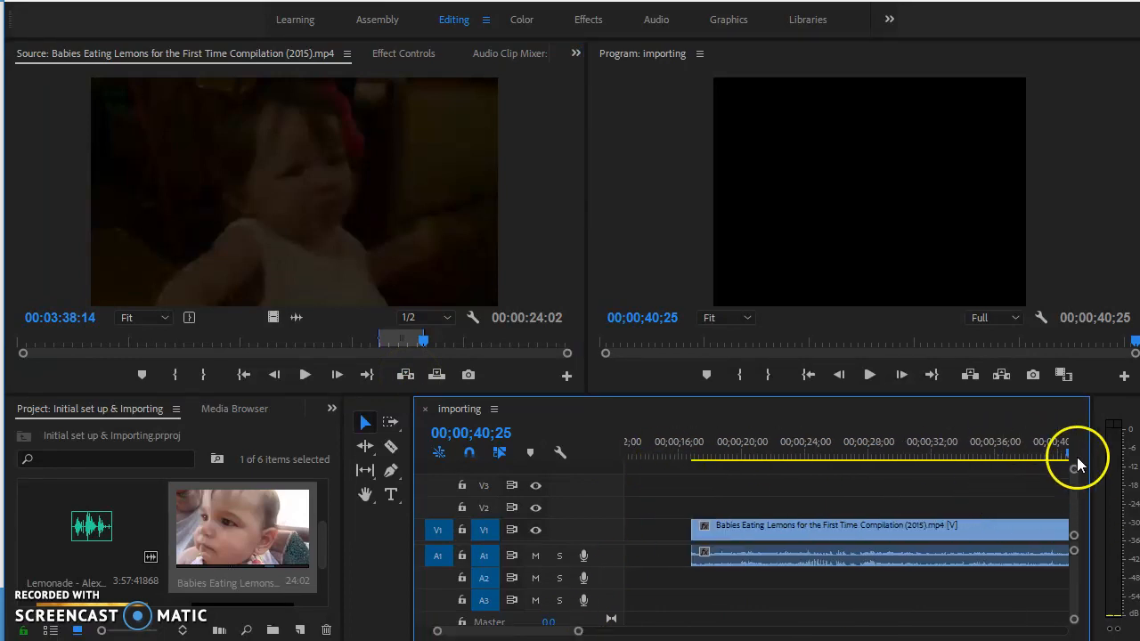
mouse_move(542, 628)
left_mouse_down()
mouse_move(552, 632)
mouse_move(540, 629)
left_mouse_up()
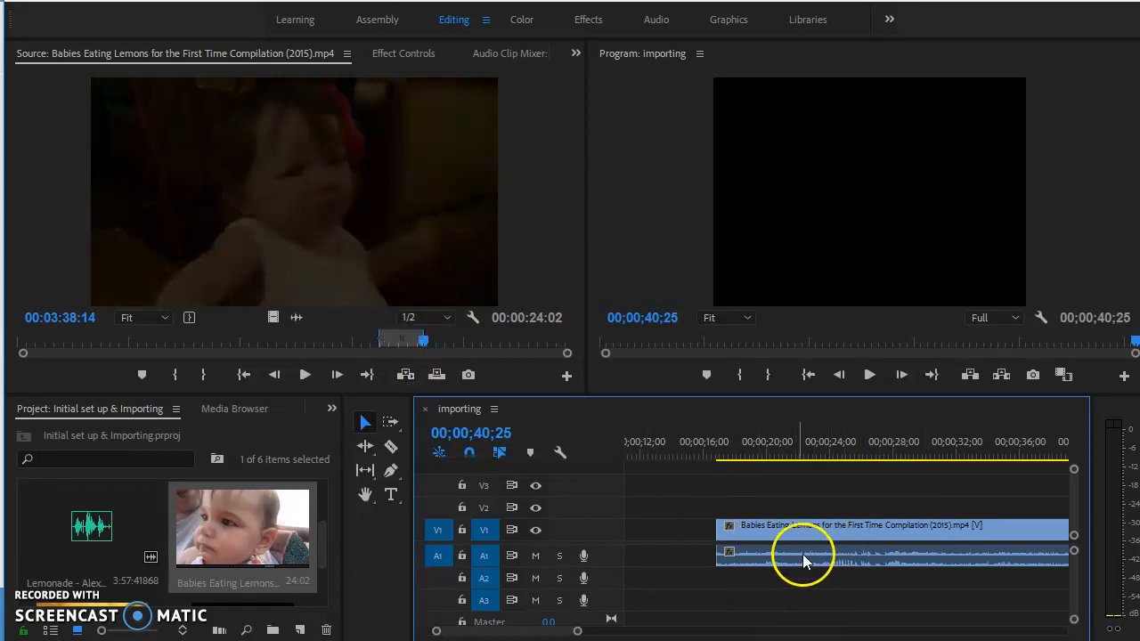
key("ctrl+z")
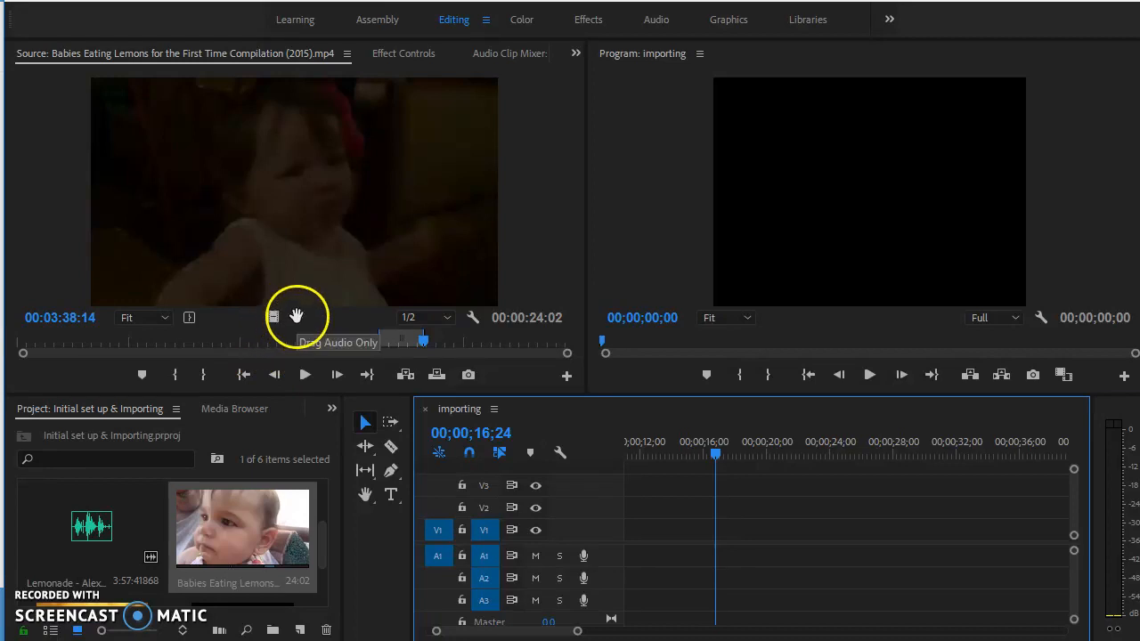
Add only the excerpt's video to V1 at about 00;00;03, keeping the sequence settings, and move the playhead to 00;00;21;13.
left_click_drag(274, 318, 677, 534)
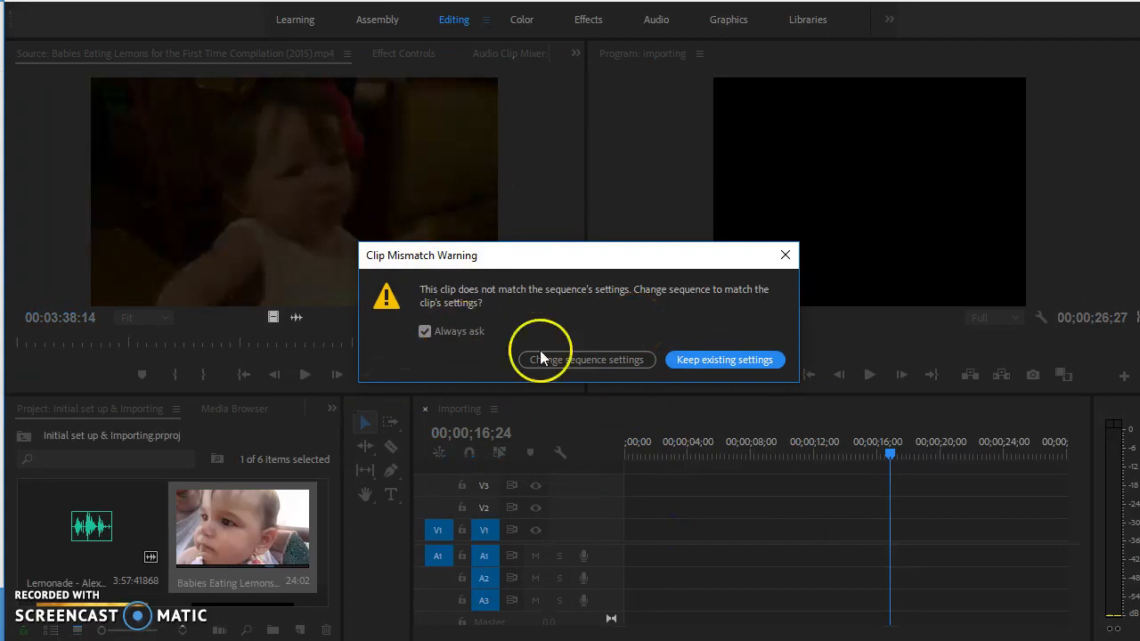
left_click(736, 360)
left_click_drag(886, 455, 962, 481)
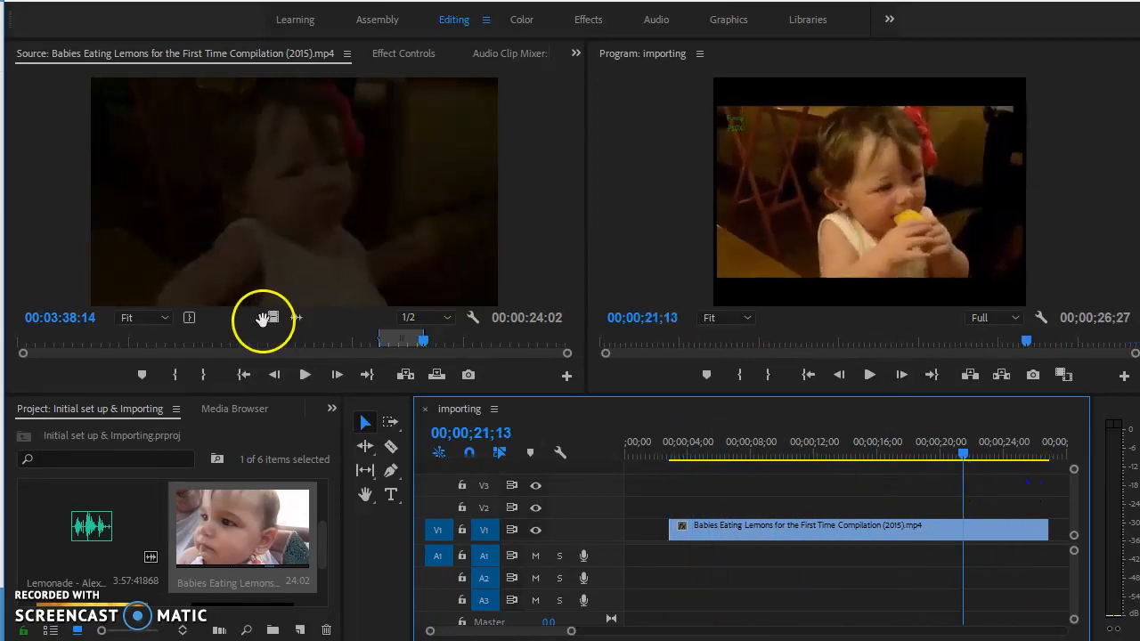
Mark a new source range with the In point at 00:01:09:27 and the Out point at 00:01:56:10.
left_click_drag(413, 341, 148, 344)
left_click(174, 375)
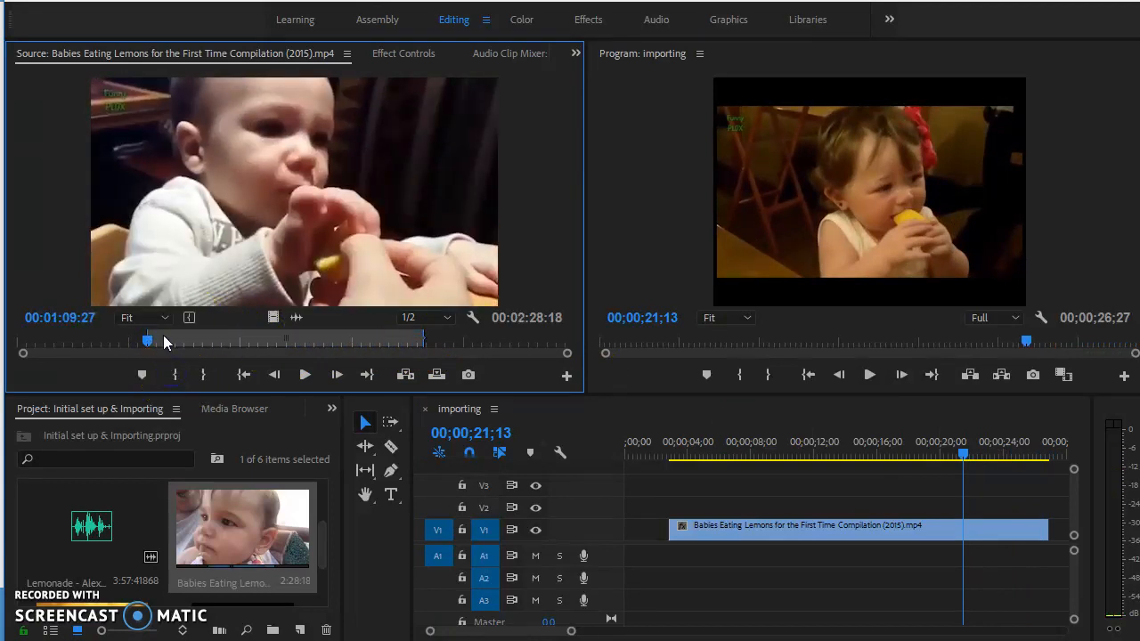
left_click_drag(145, 341, 236, 349)
left_click(203, 375)
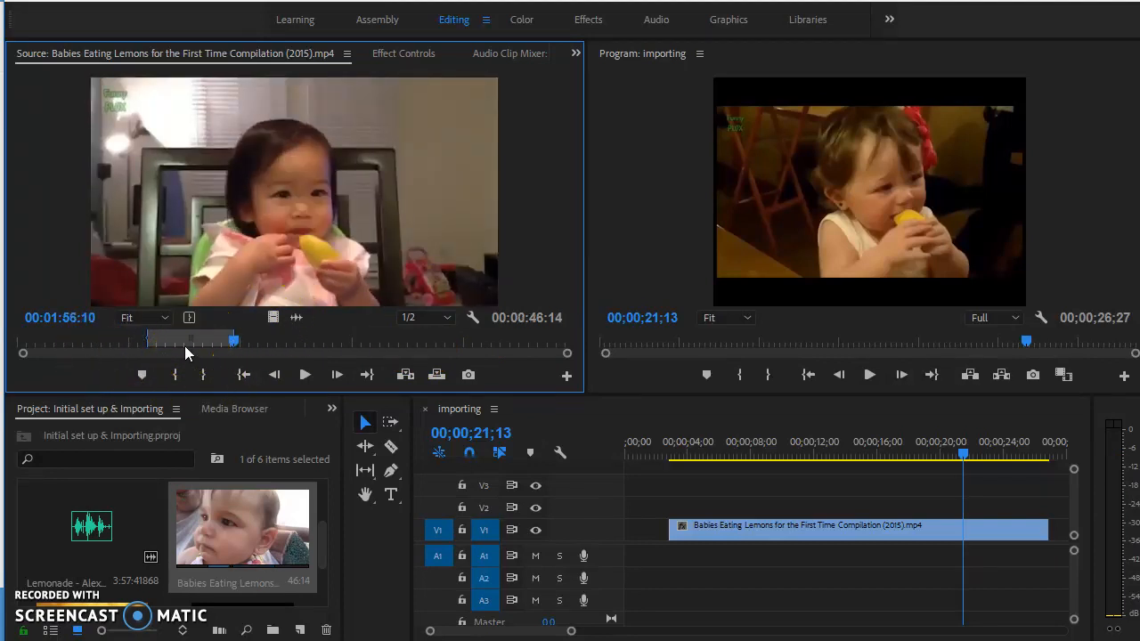
Try adding the new excerpt's video to V2, undo it, and try inserting the excerpt at 00;00;21;13, undoing that too.
left_click_drag(274, 317, 639, 504)
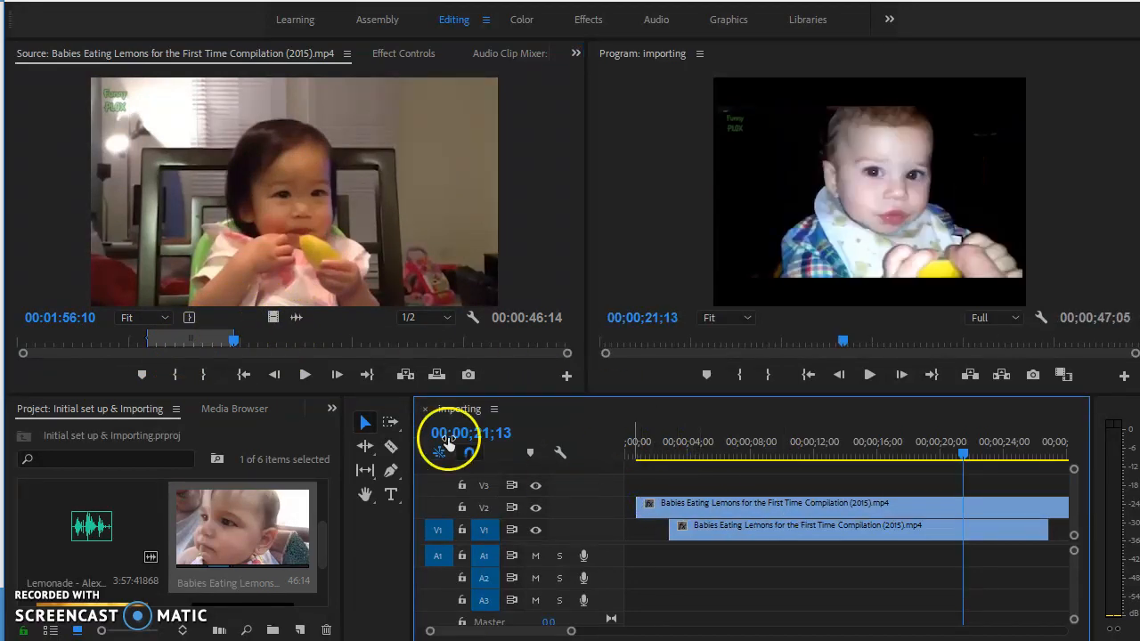
key("ctrl+z")
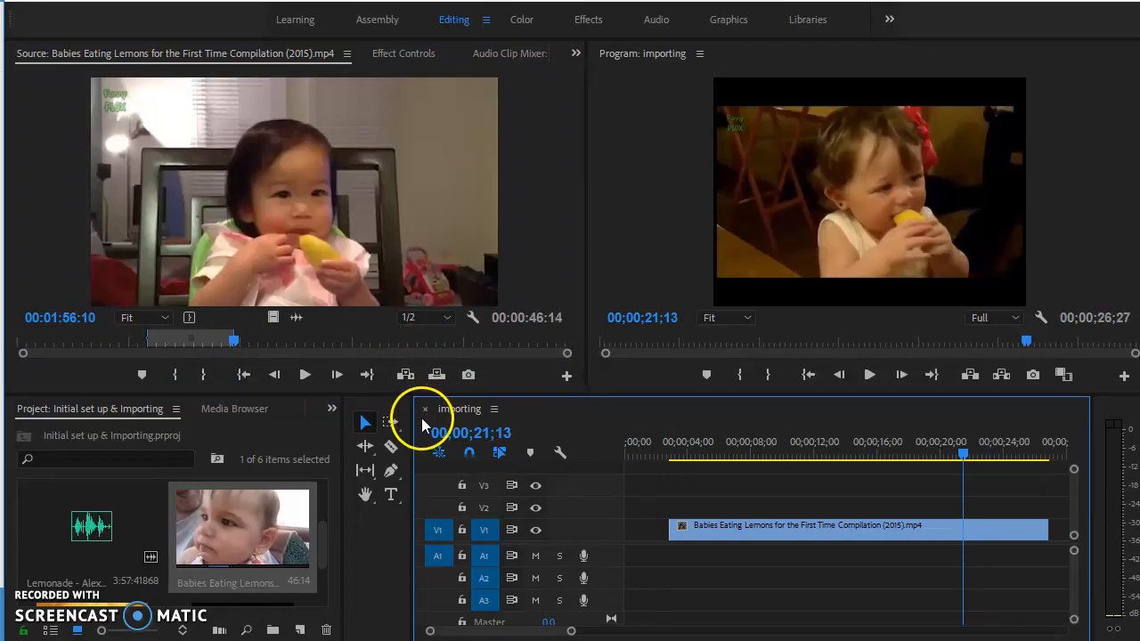
left_click(405, 377)
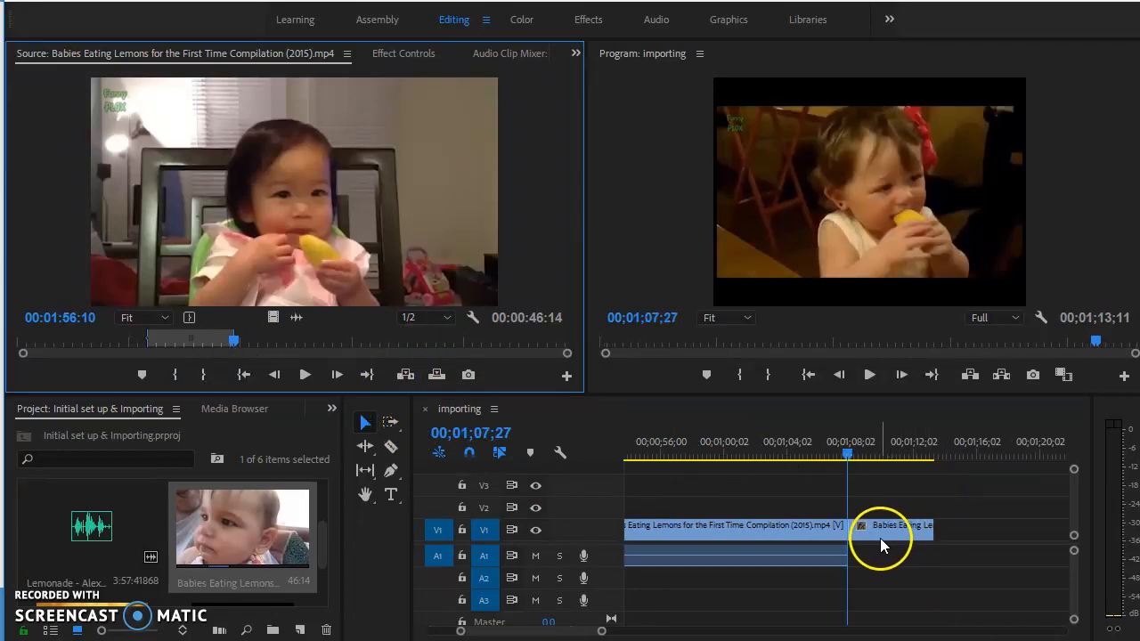
left_click_drag(600, 630, 684, 628)
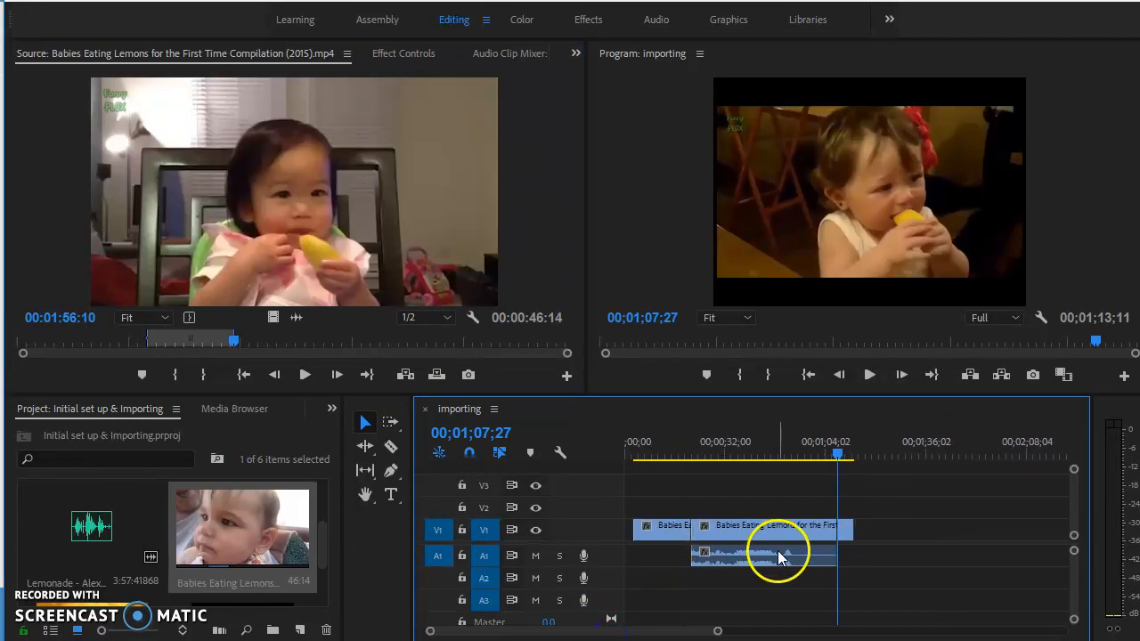
key("ctrl+z")
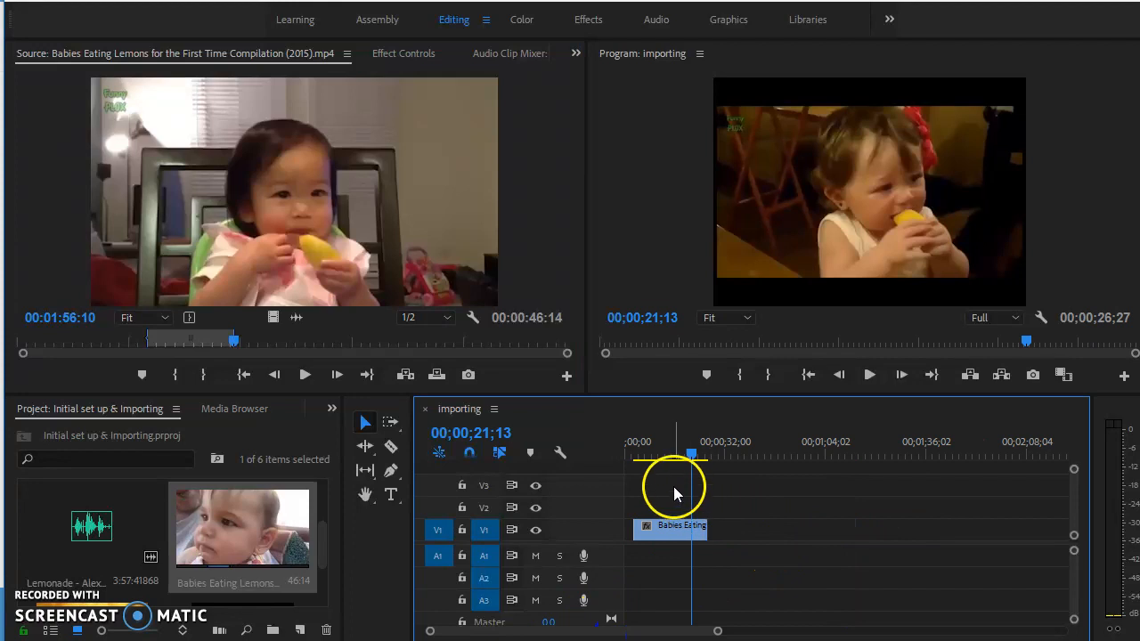
Try inserting the new excerpt past the end of the existing clip at 00;00;34;27, and undo the insertion.
left_click_drag(691, 454, 733, 463)
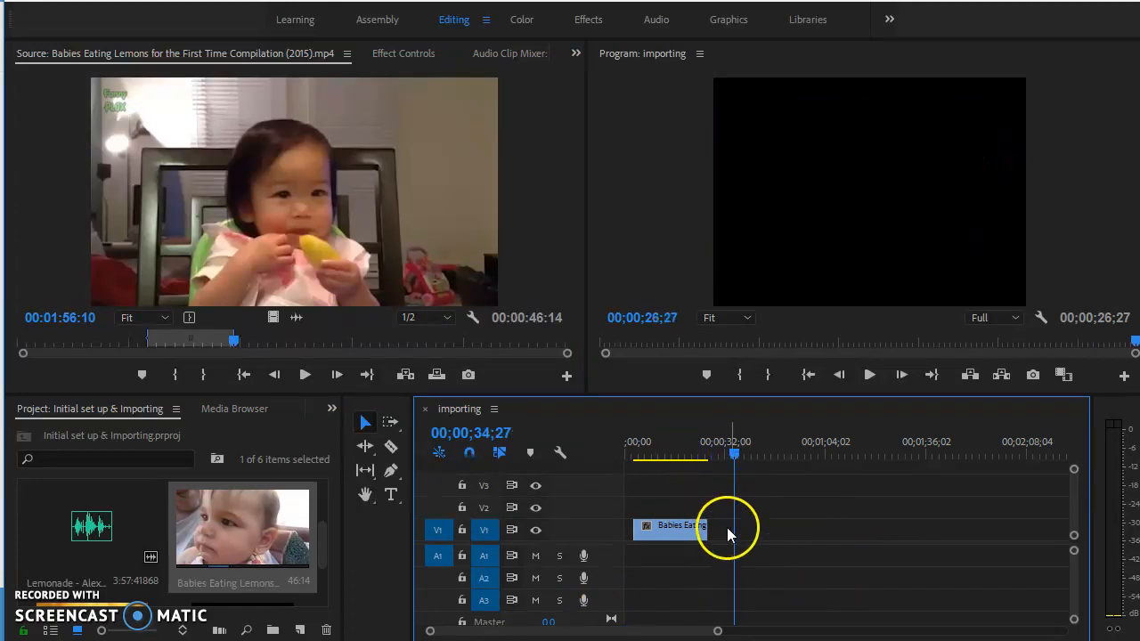
left_click(406, 374)
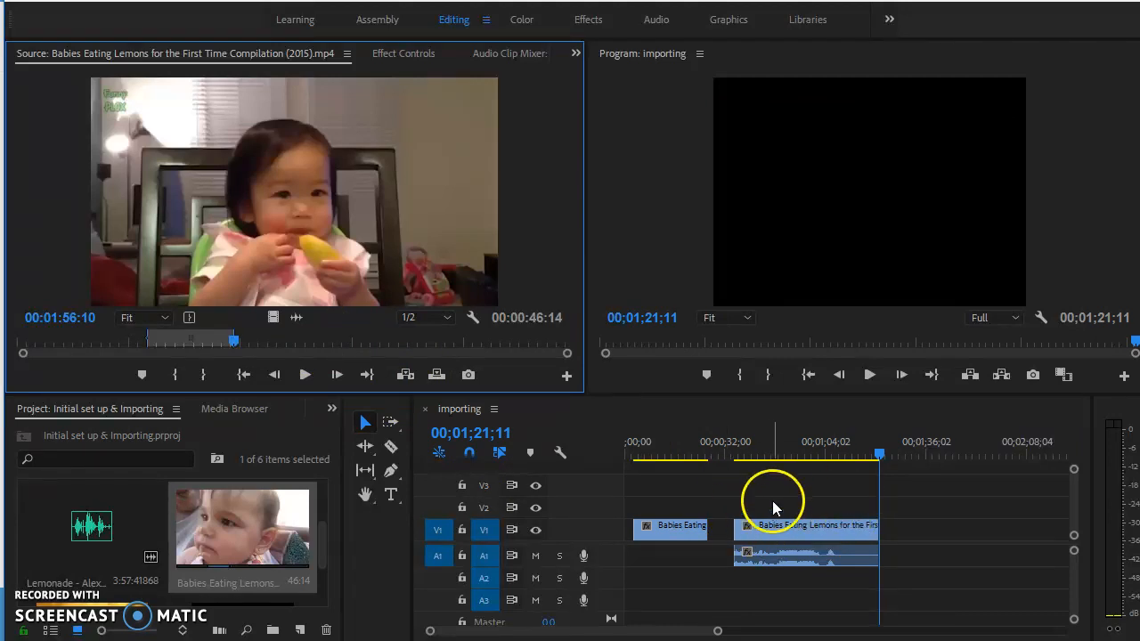
key("ctrl+z")
Delete the video-only clip from V1.
left_click(695, 529)
key("Delete")
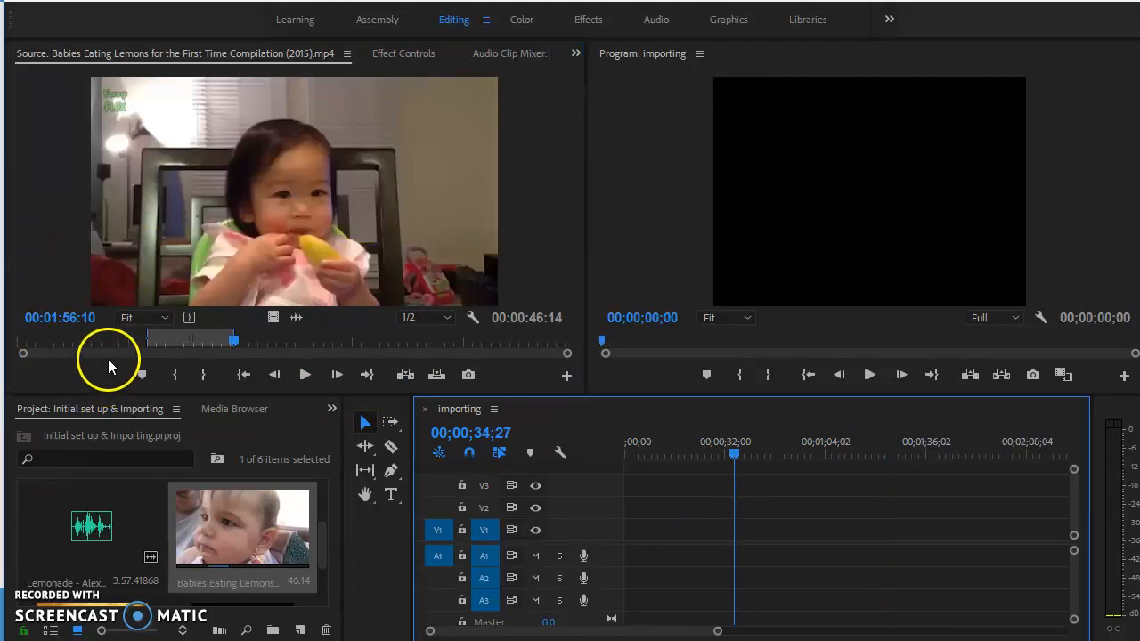